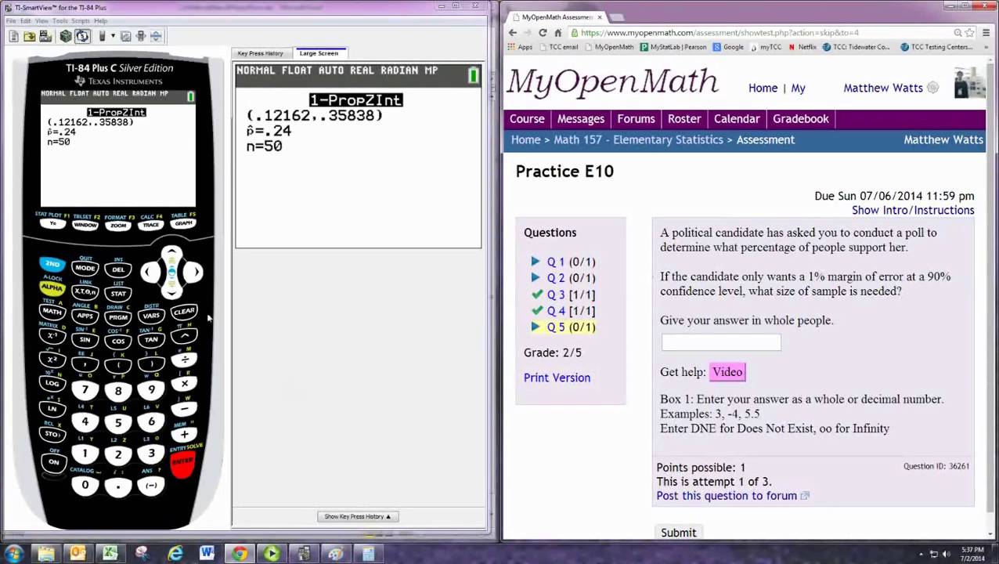
Clear the calculator's home screen and start the sample-size expression with 0.25*(
left_click(186, 311)
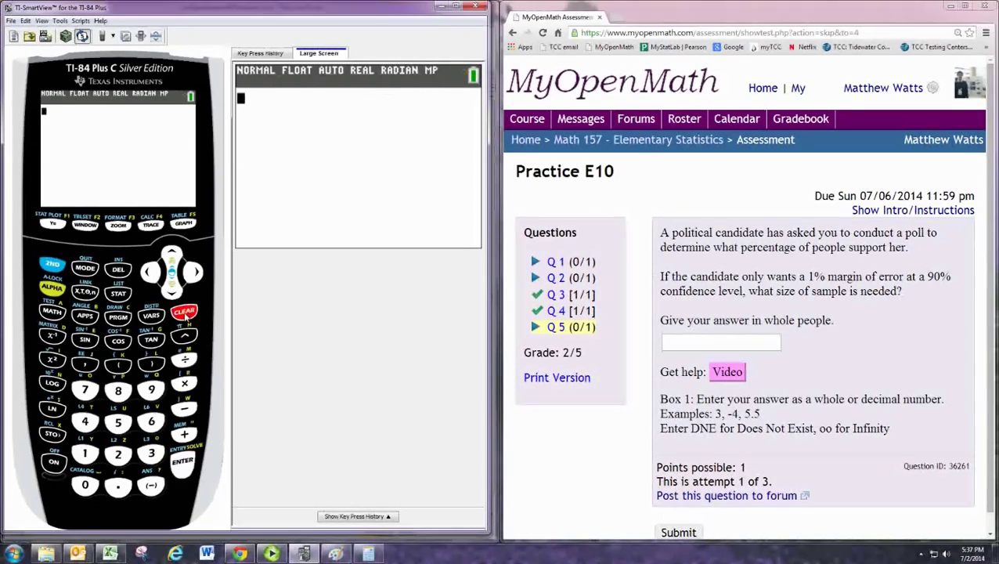
type("0.25")
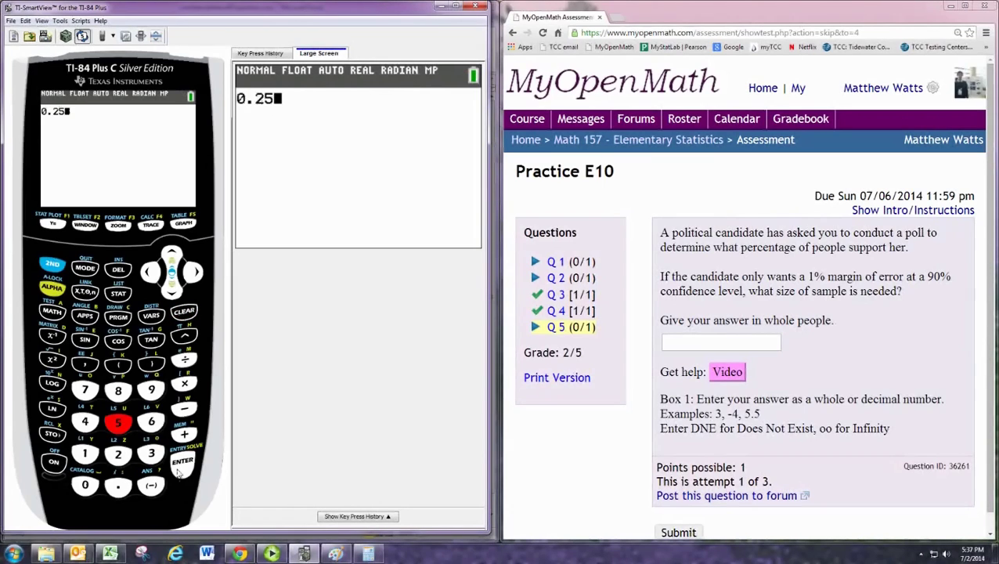
type("*(")
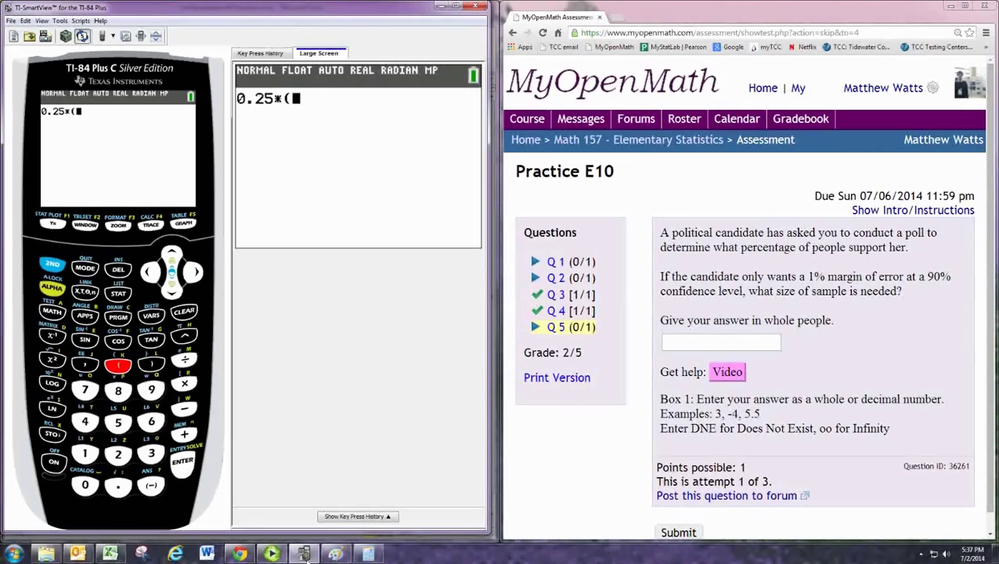
Switch to Paint and delete the handwritten 0.95 and .025 labels from the bell curve sketch
left_click(337, 554)
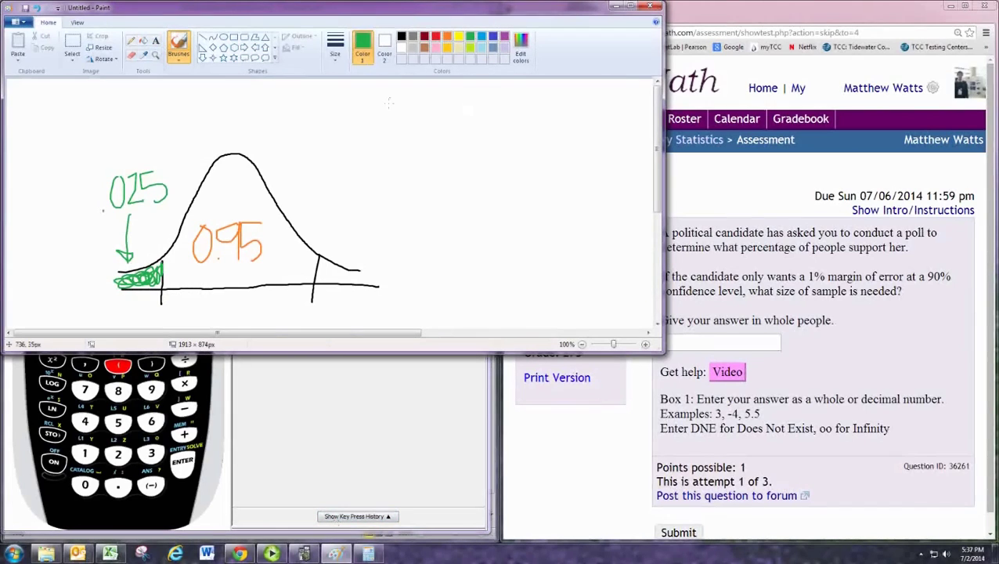
left_click(72, 46)
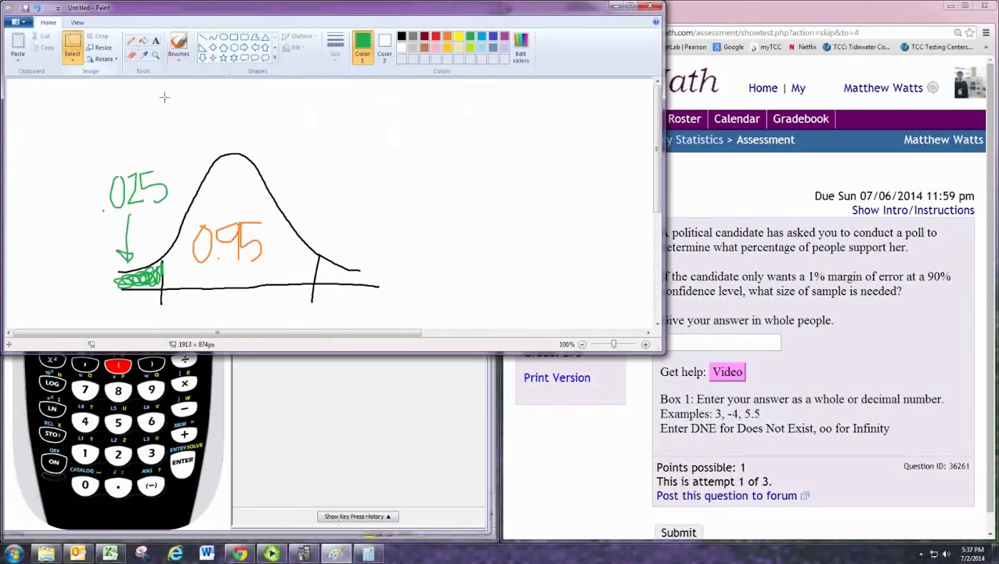
left_click_drag(192, 218, 271, 272)
key("Delete")
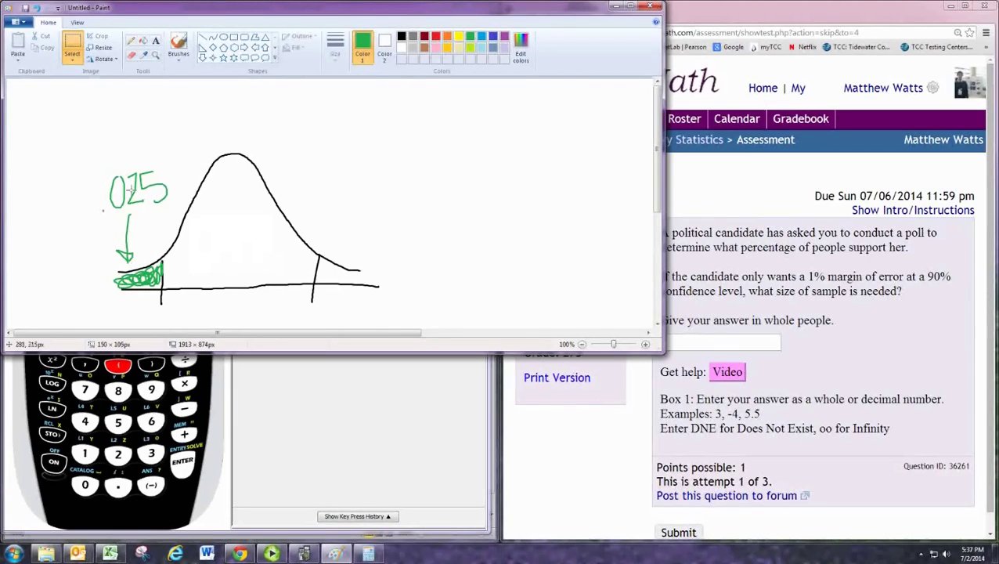
left_click_drag(101, 166, 118, 209)
left_click_drag(100, 165, 177, 209)
key("Delete")
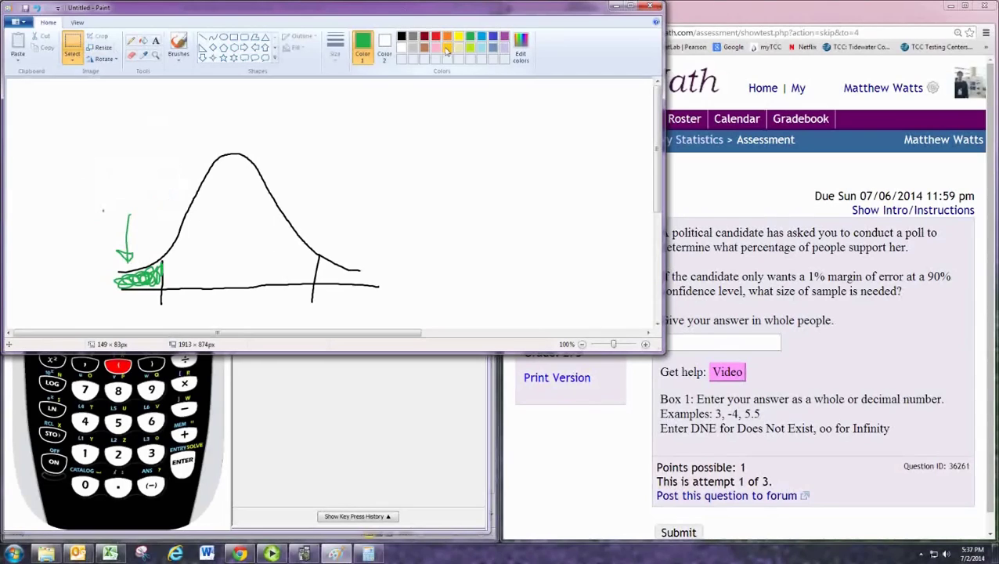
Handwrite .90 in gold under the middle of the curve and .05 in green above the shaded tail, and minimize Paint
left_click(447, 48)
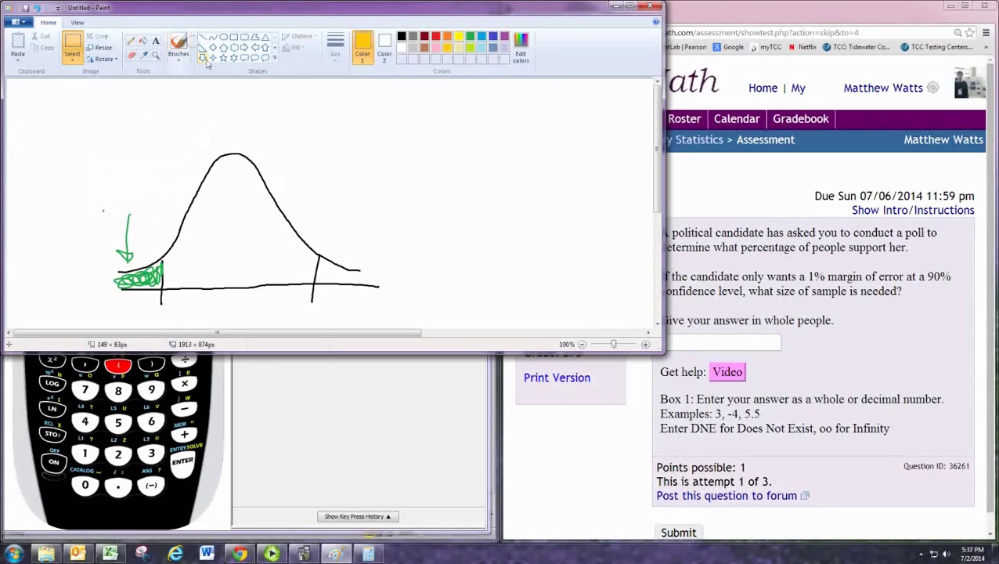
left_click(179, 45)
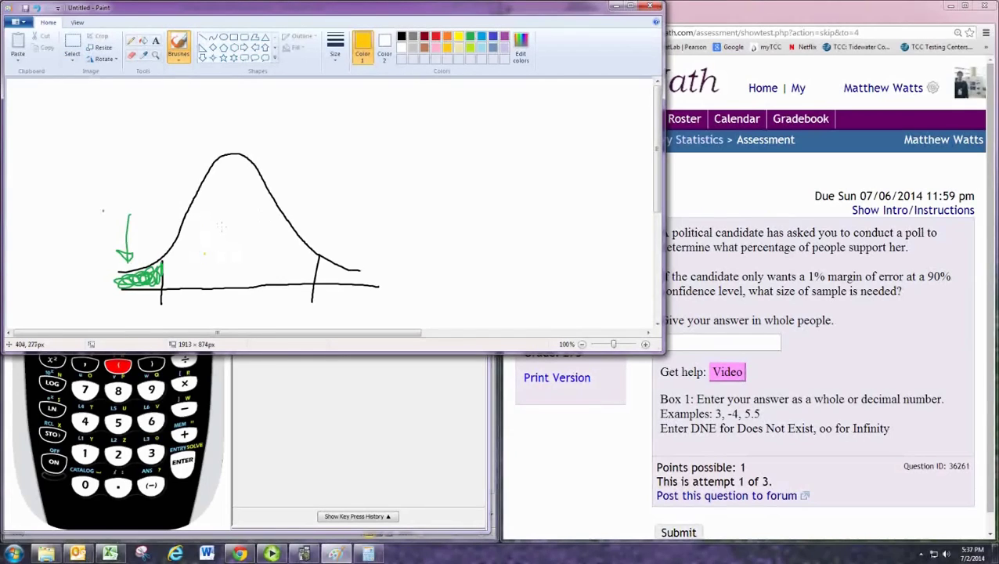
mouse_move(219, 221)
left_mouse_down()
mouse_move(225, 245)
mouse_move(242, 219)
left_mouse_up()
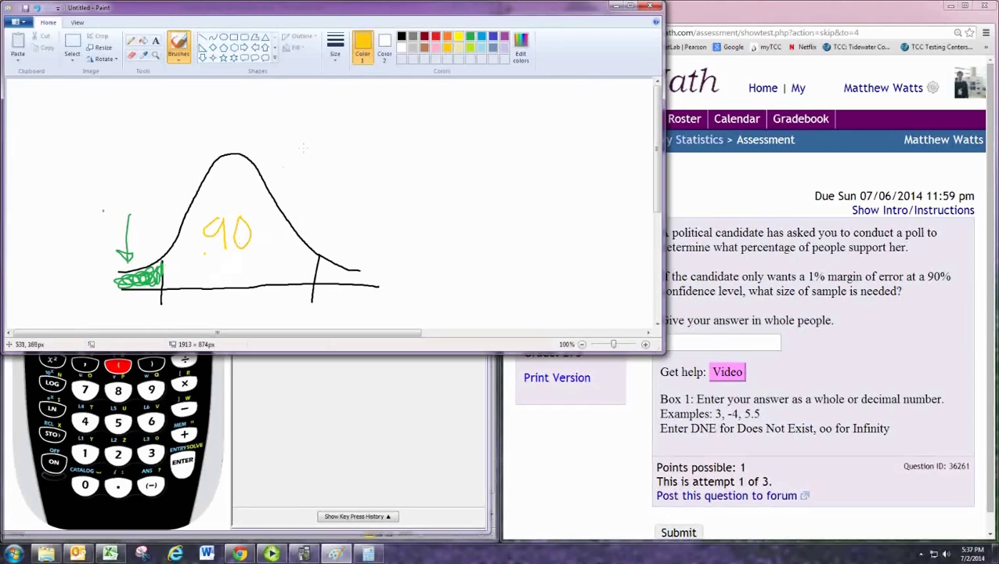
left_click(469, 36)
mouse_move(117, 187)
left_mouse_down()
mouse_move(113, 207)
mouse_move(123, 190)
mouse_move(134, 209)
left_mouse_up()
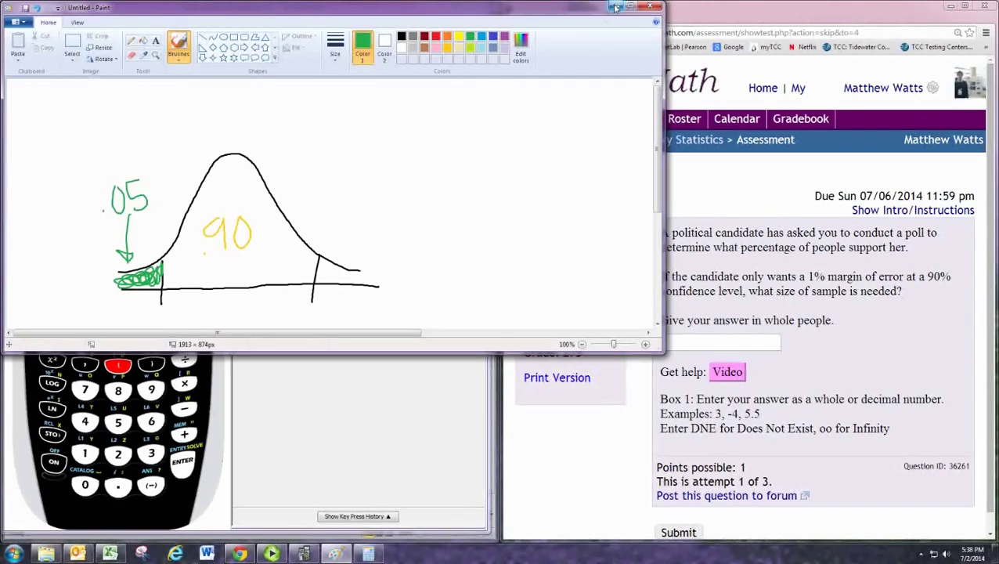
left_click(615, 7)
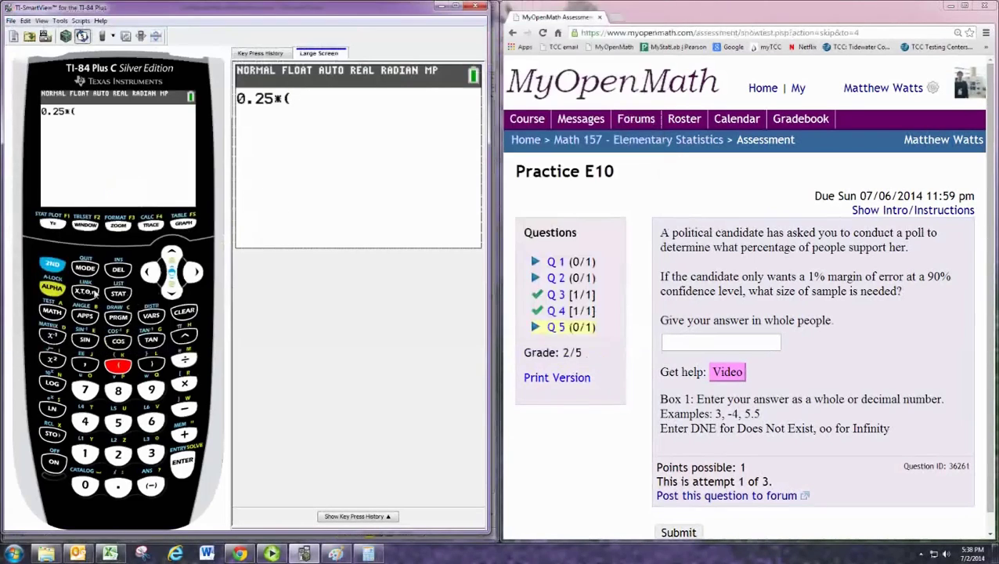
Insert invNorm with area .05, μ 0 and σ 1 into the open expression on the TI-84 calculator
left_click(53, 266)
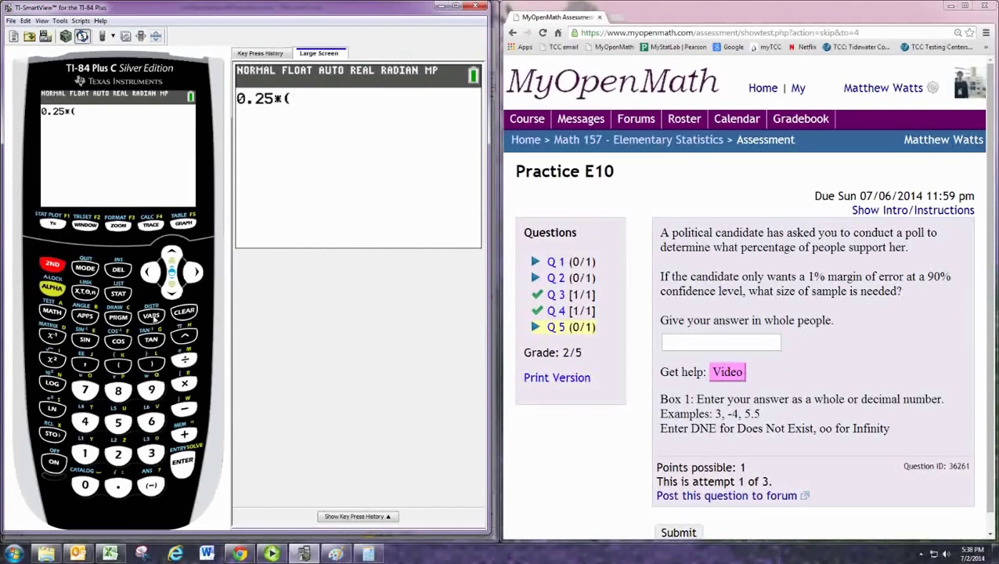
left_click(154, 316)
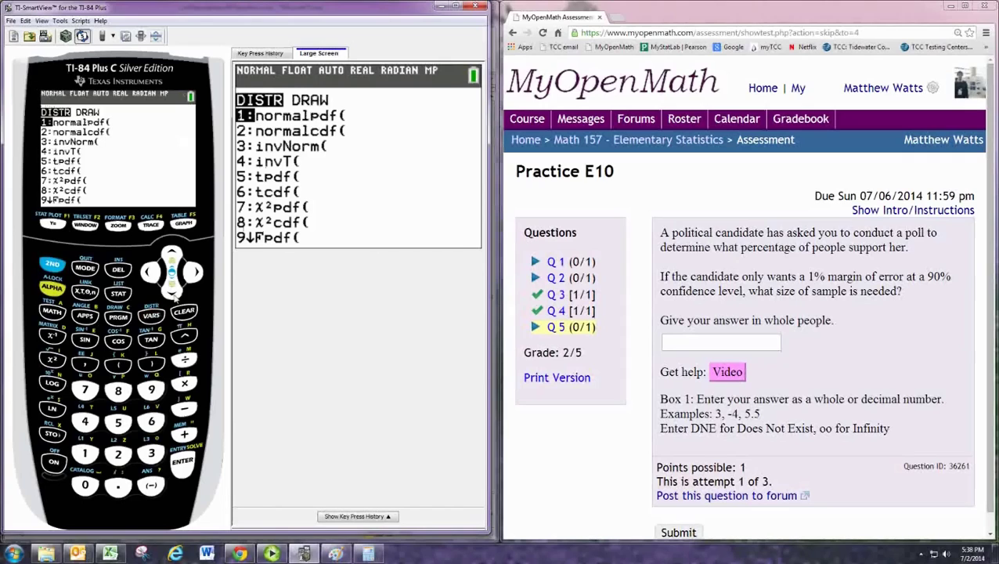
left_click(172, 291)
left_click(172, 292)
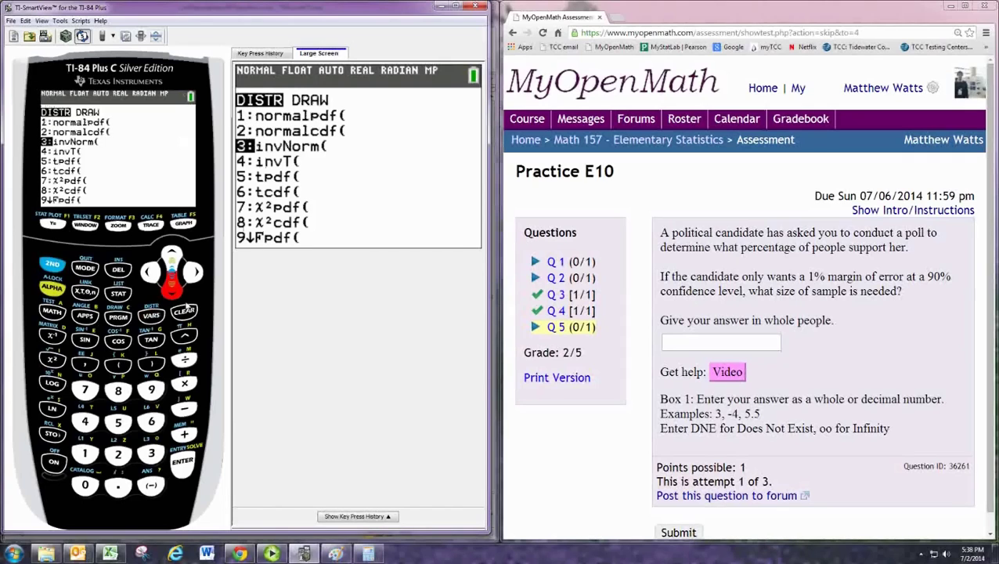
left_click(182, 461)
left_click(118, 485)
left_click(85, 486)
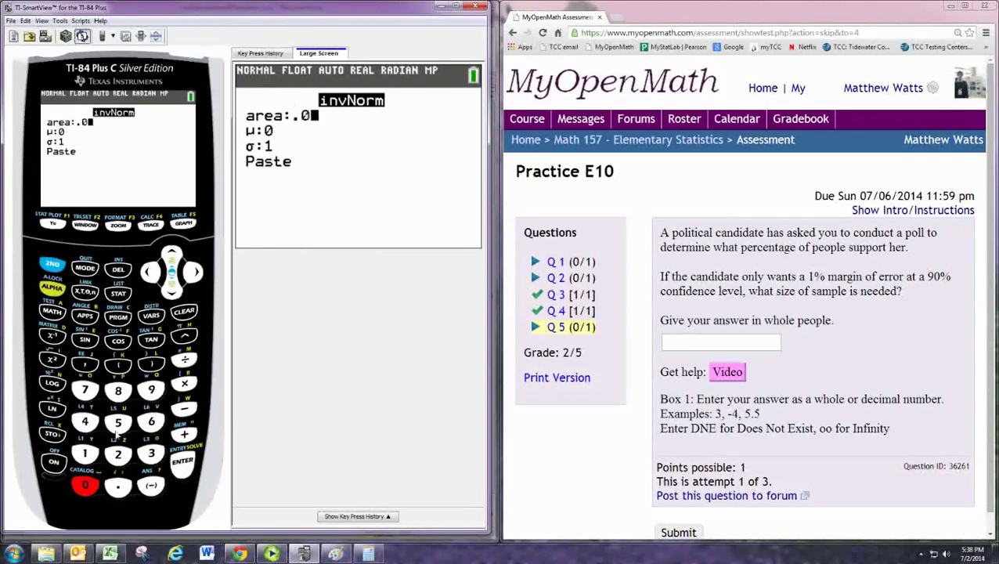
left_click(118, 423)
left_click(183, 464)
left_click(183, 465)
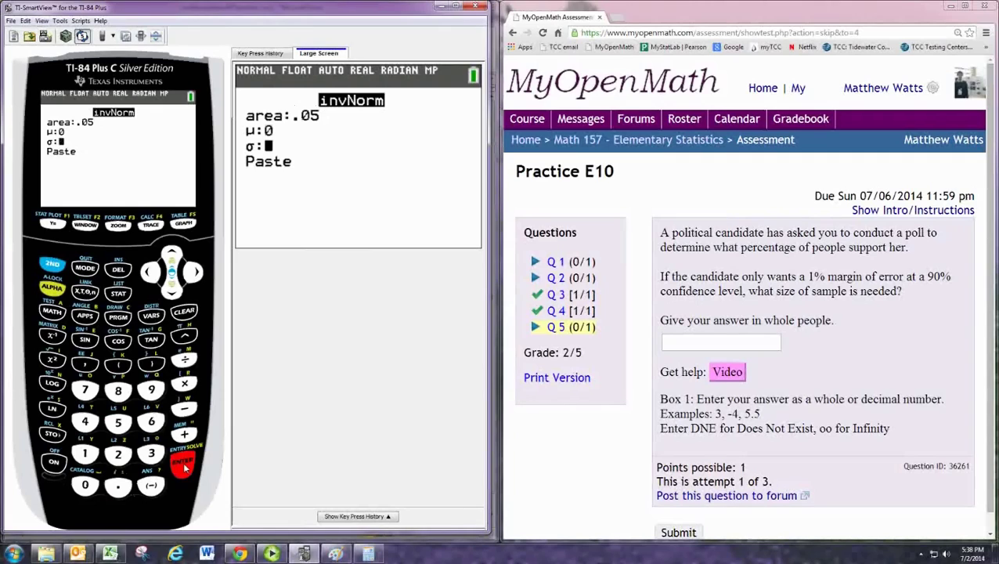
left_click(184, 467)
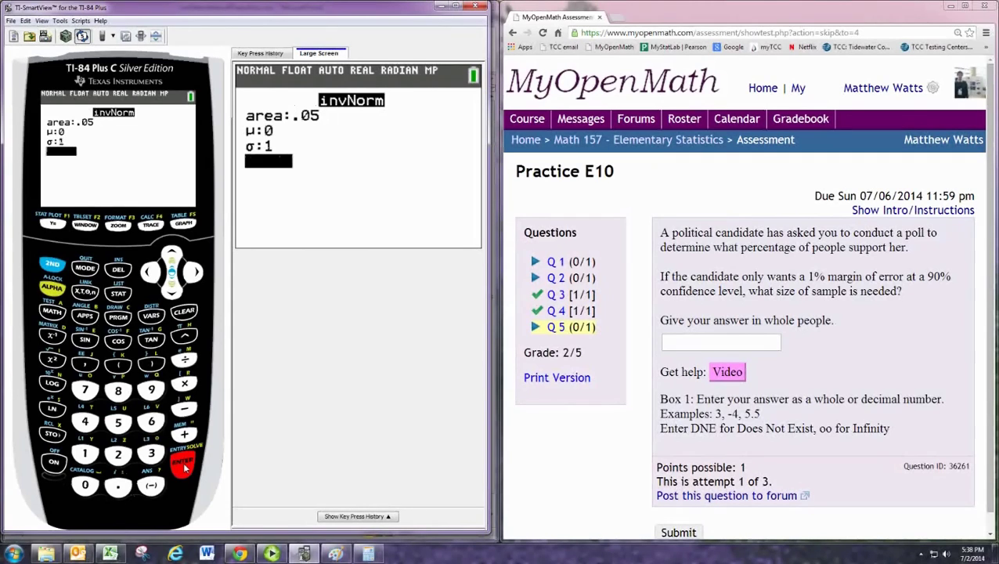
left_click(185, 467)
Divide the invNorm term by .01, close the parenthesis, square it and evaluate the expression
left_click(184, 361)
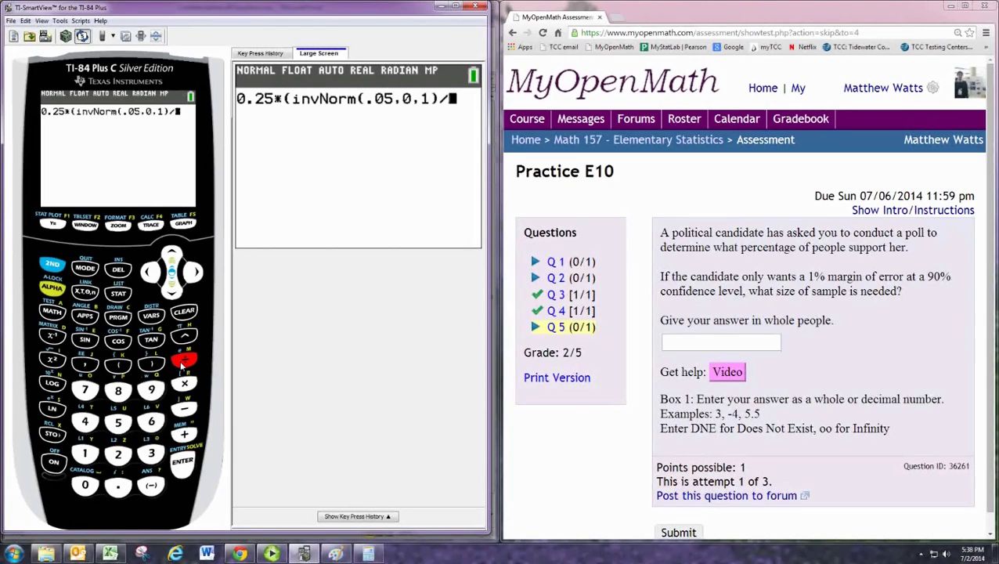
left_click(118, 485)
left_click(85, 485)
left_click(85, 453)
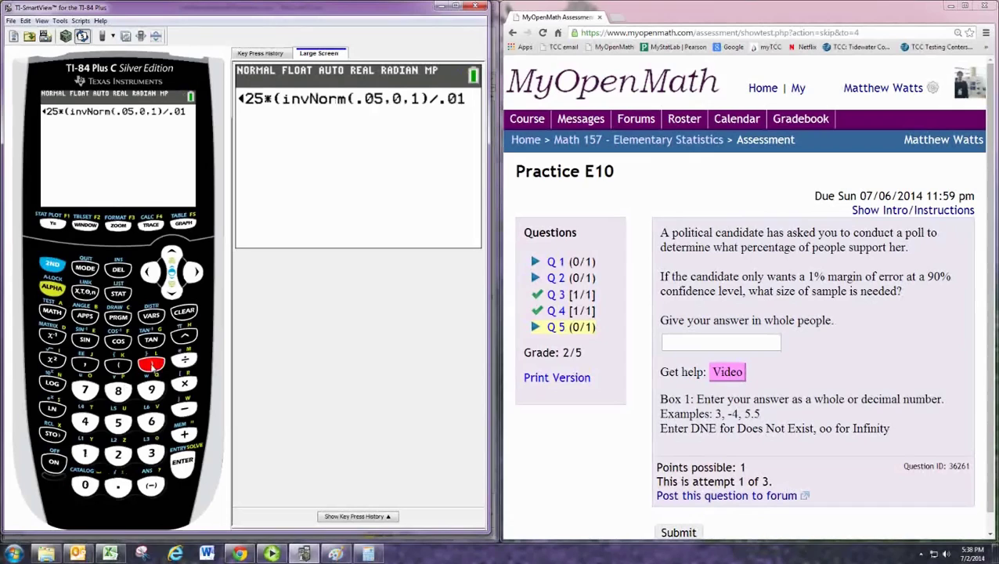
left_click(152, 364)
left_click(51, 360)
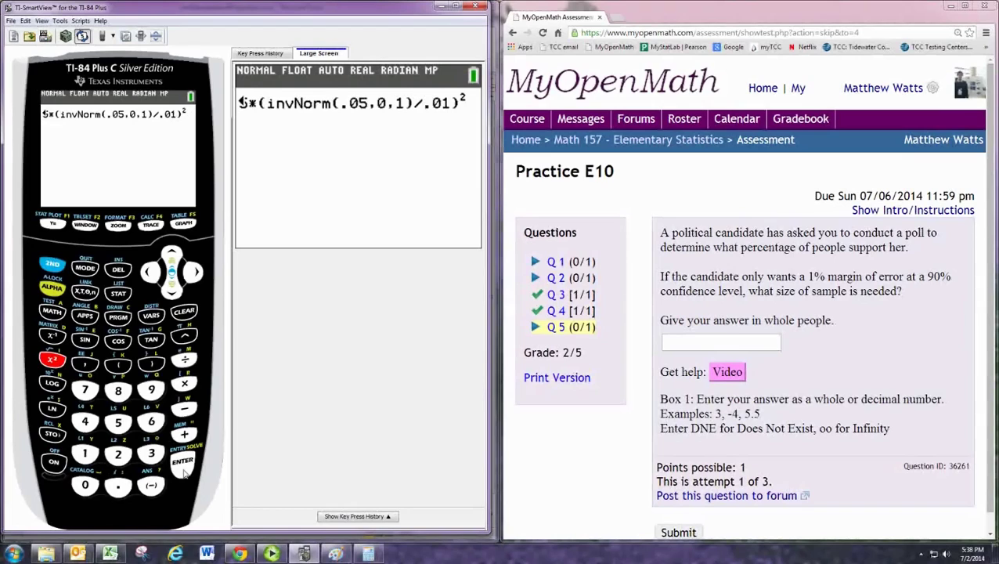
left_click(183, 467)
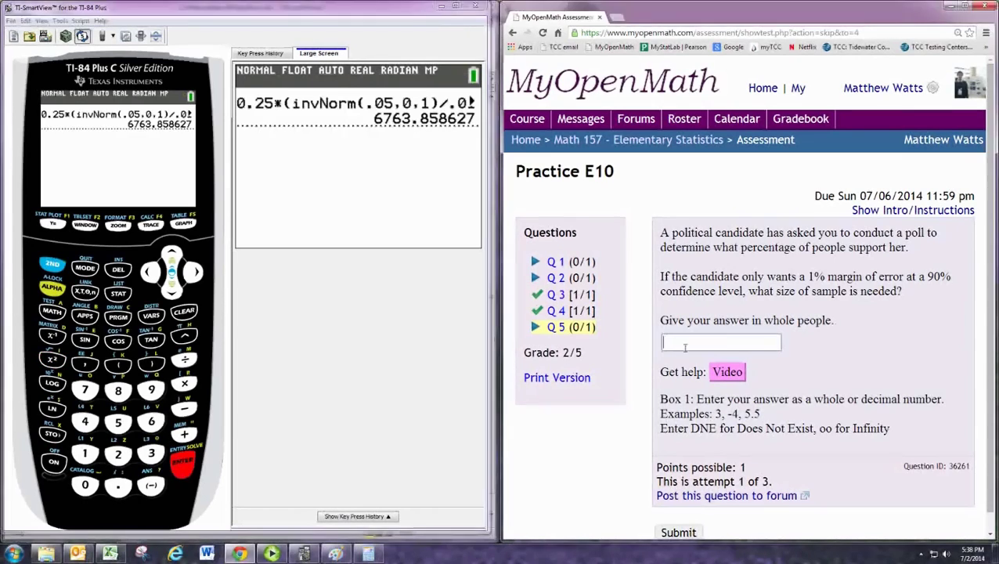
Enter 6764 as the answer to question 5 in MyOpenMath
left_click(730, 340)
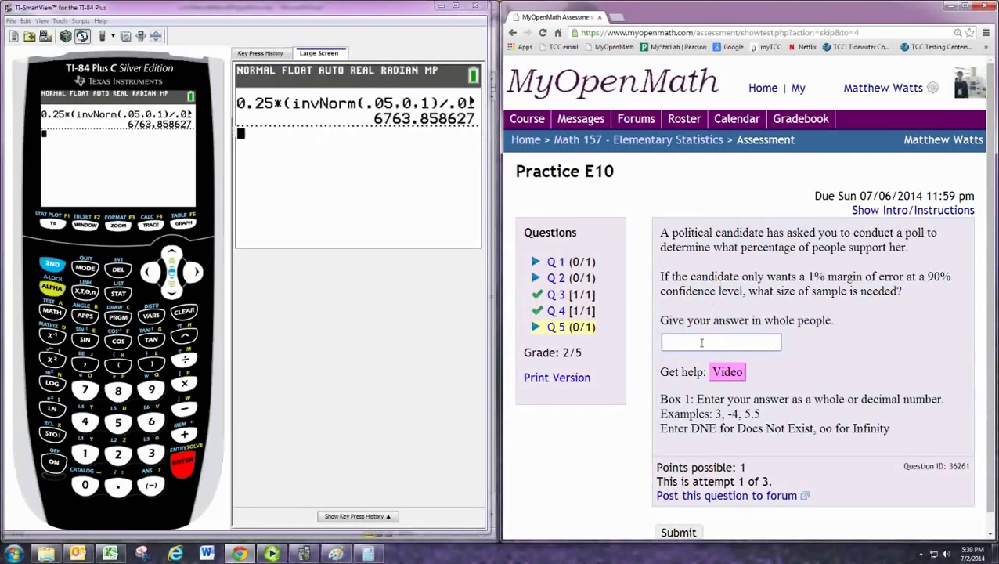
type("6764")
Switch to the Excel workbook and examine the Calculating Sample Size inputs and formulas in cells D19 to D25
left_click(110, 554)
scroll(172, 312, "down", 2)
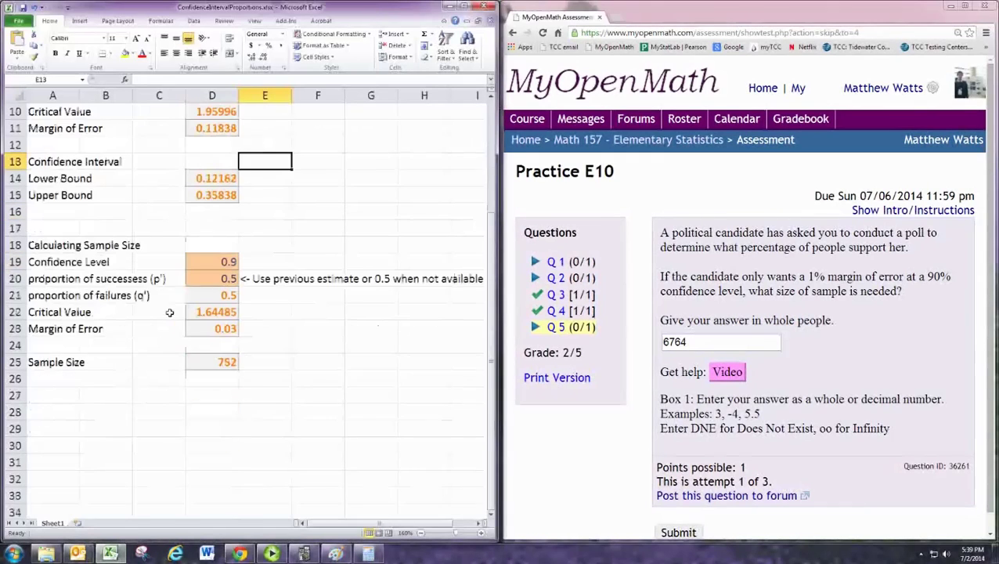
scroll(125, 259, "down", 2)
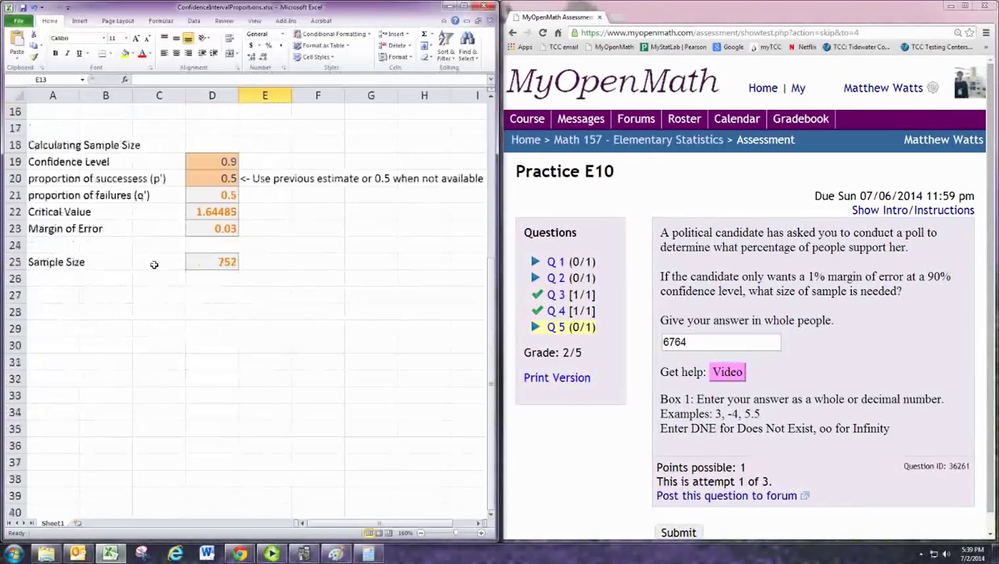
left_click(212, 161)
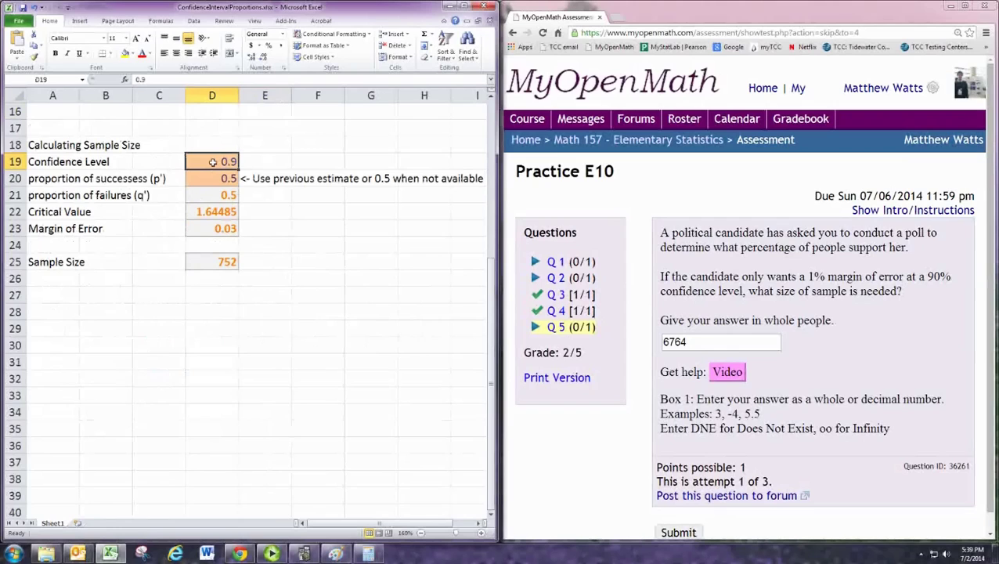
key("Down")
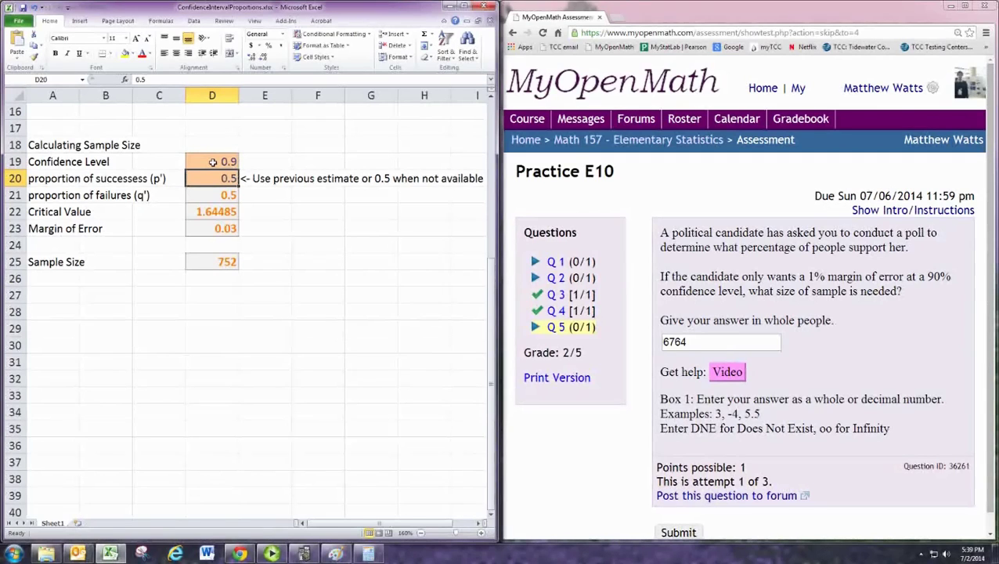
key("Down")
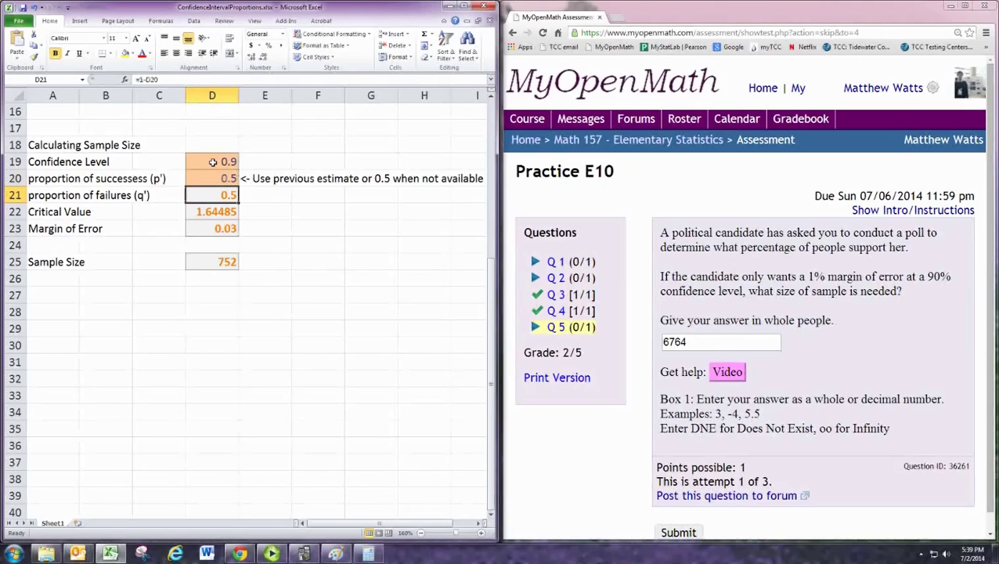
key("Down")
key("Down")
key("Down")
key("Down")
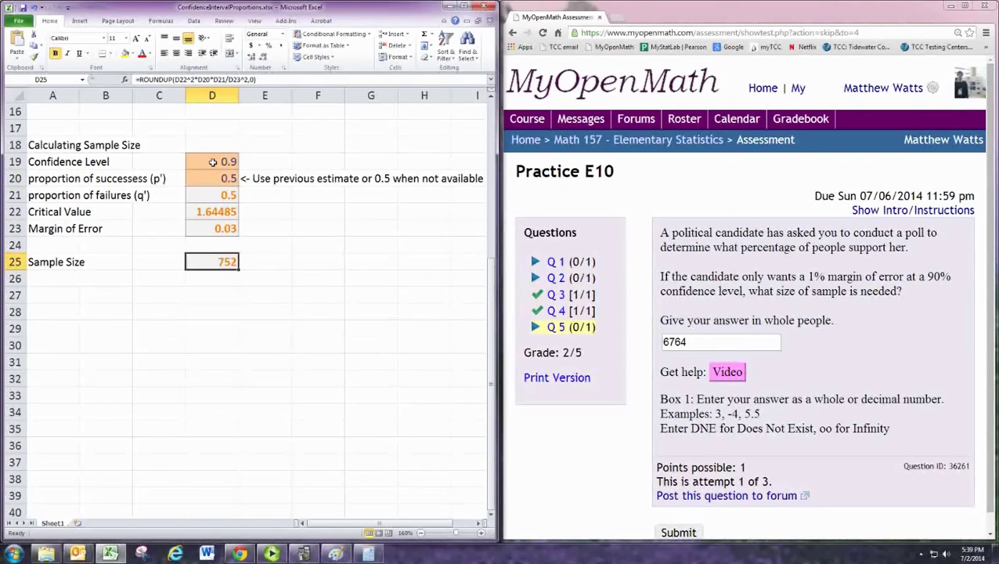
Set the Margin of Error in cell D23 to .01
key("Up")
key("Up")
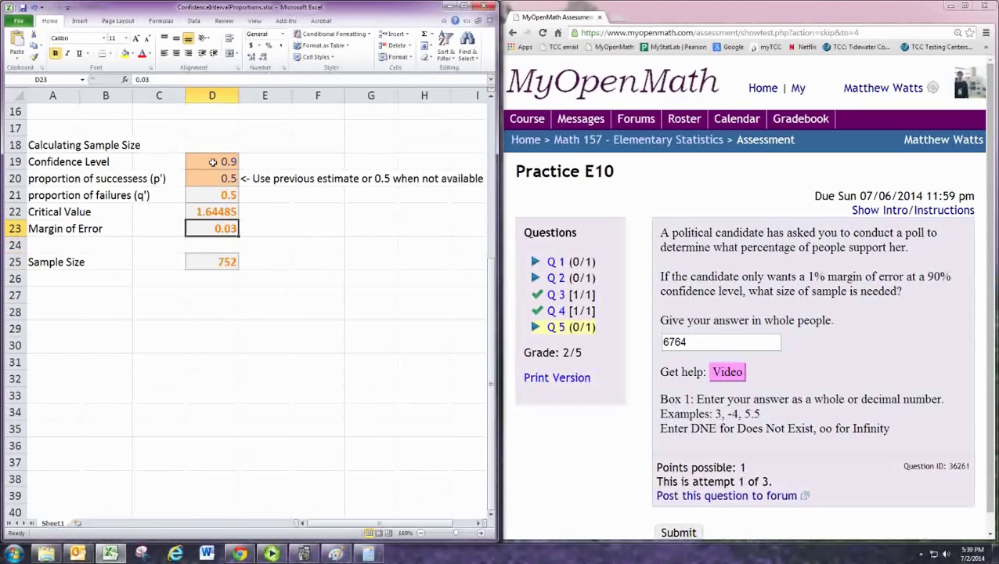
type(".01")
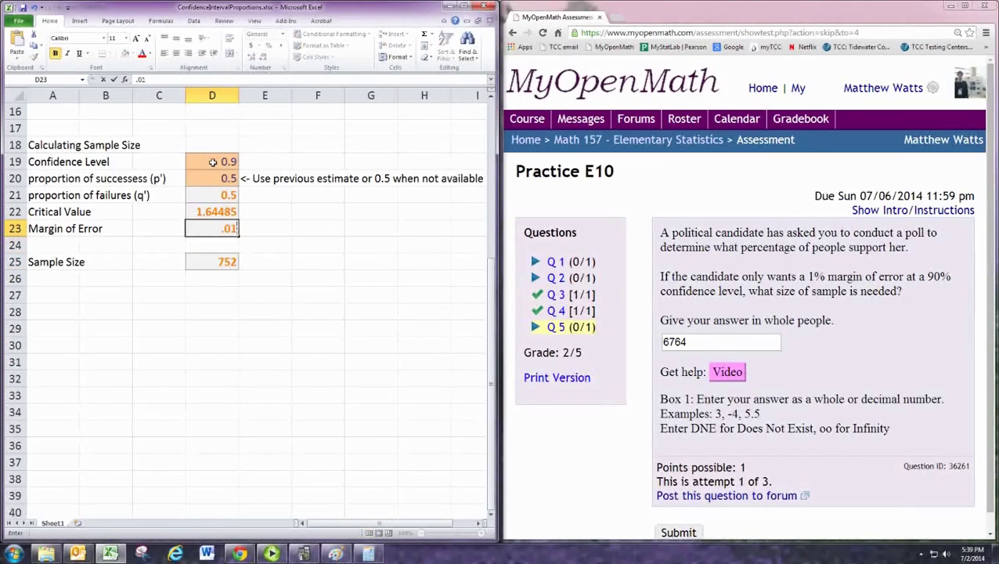
key("Return")
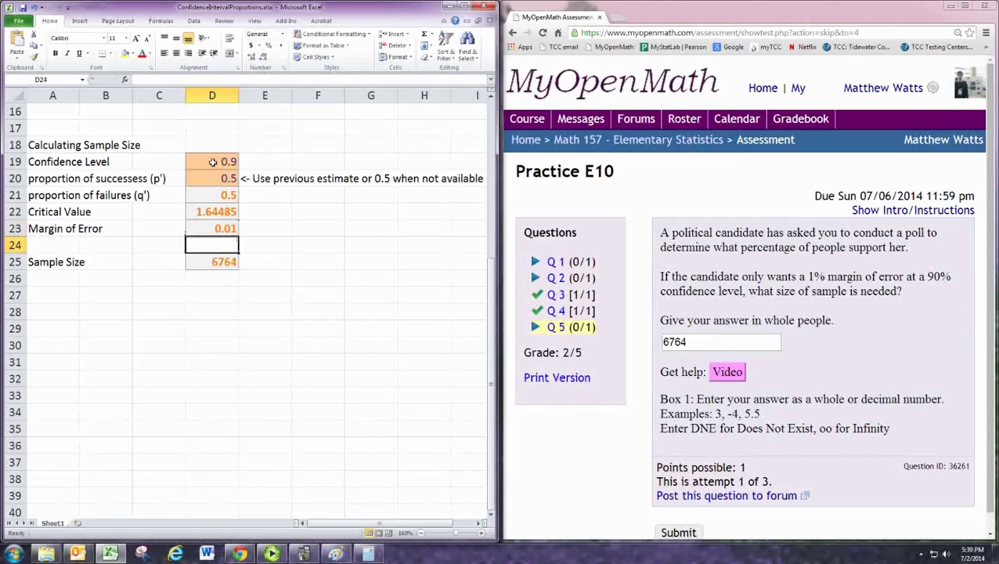
Apply the Input cell style to the Margin of Error value in D23
key("Up")
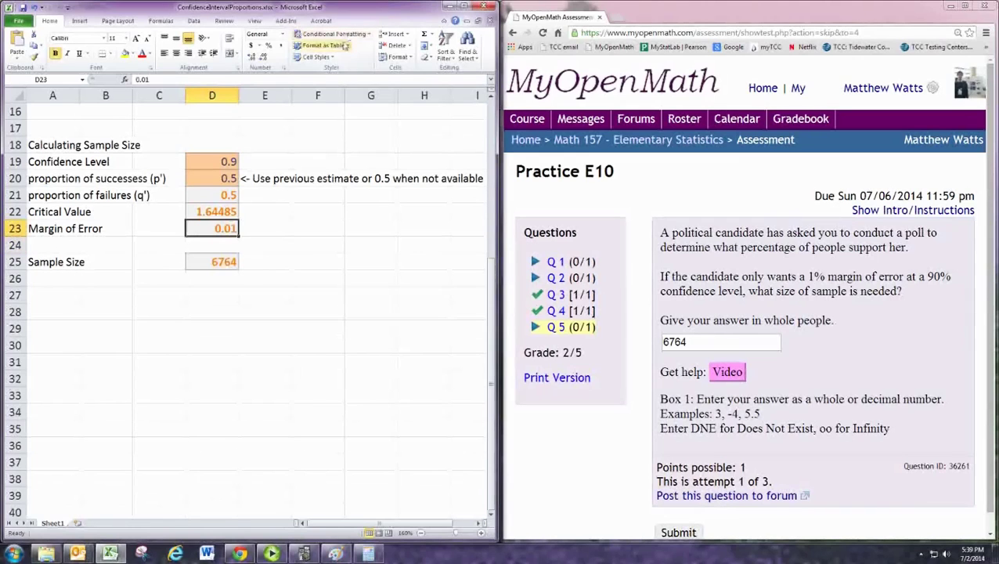
left_click(316, 57)
left_click(483, 110)
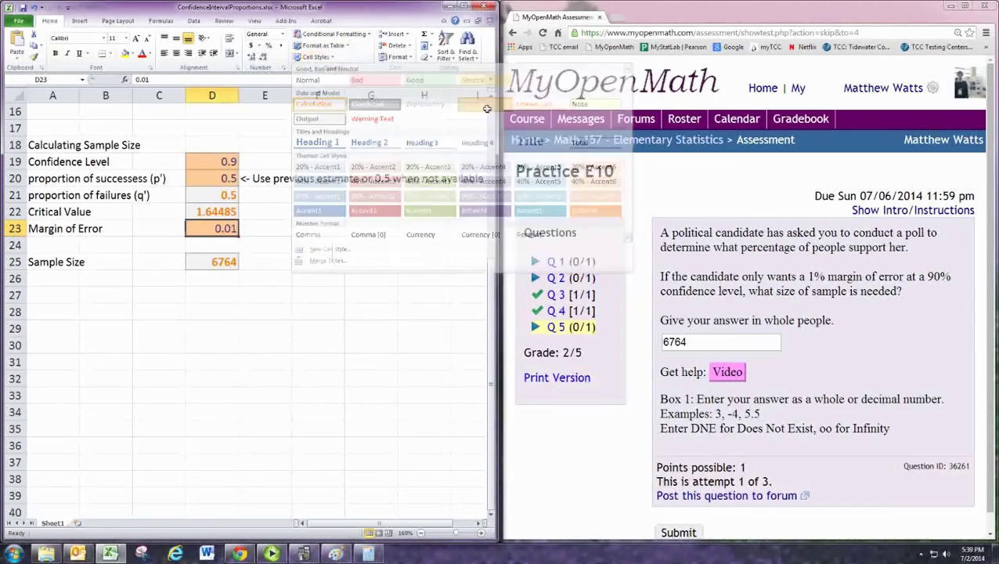